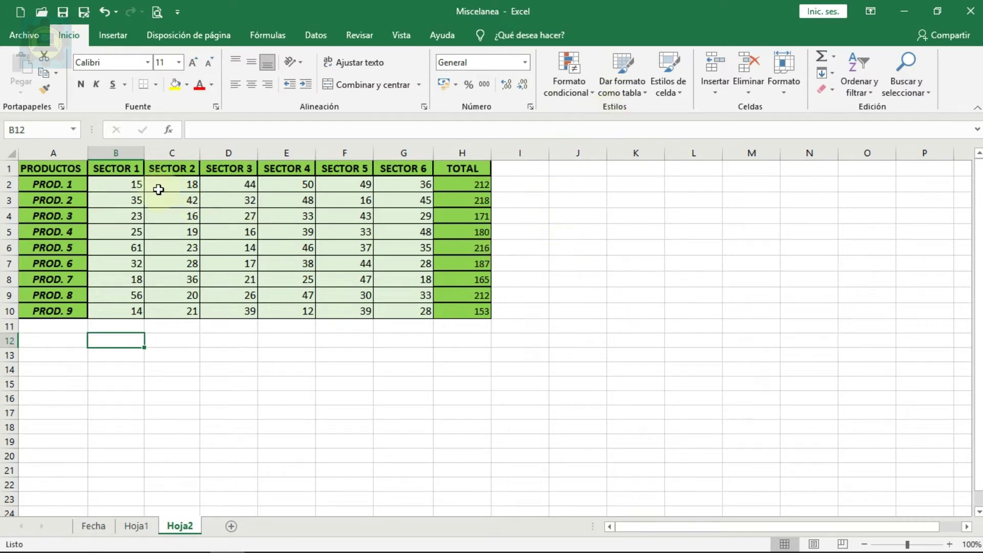
Step: Select the sector values B2:G10 and bring up the Highlight Cells Rules options
click(128, 185)
drag(128, 184, 403, 308)
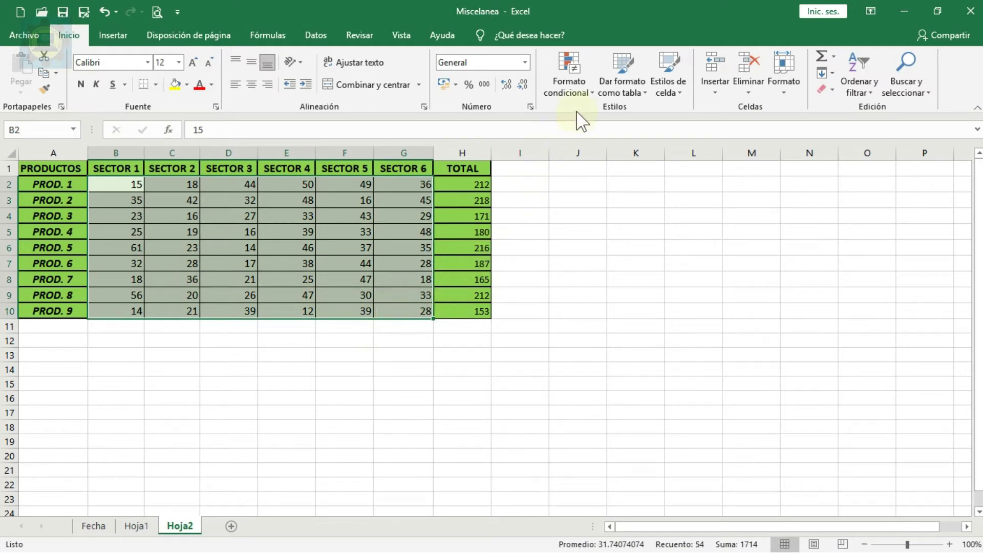
click(582, 78)
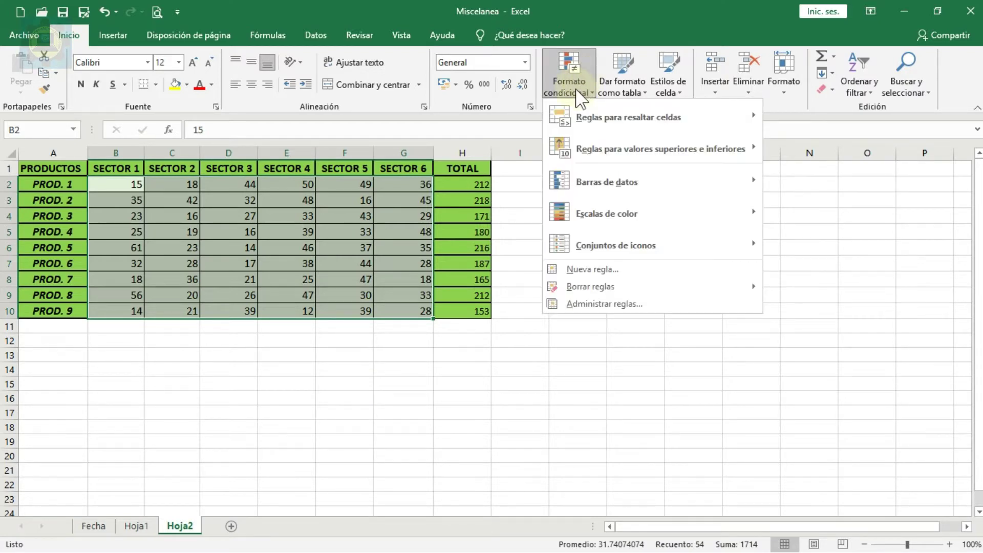
mouse_move(628, 117)
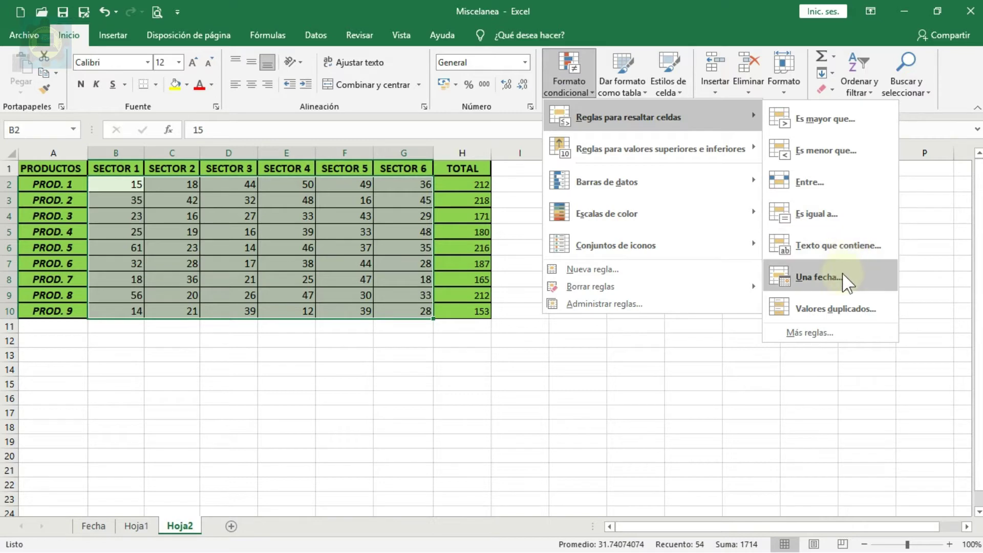
Step: Start an 'Es mayor que' highlight rule with a threshold of 50
click(826, 119)
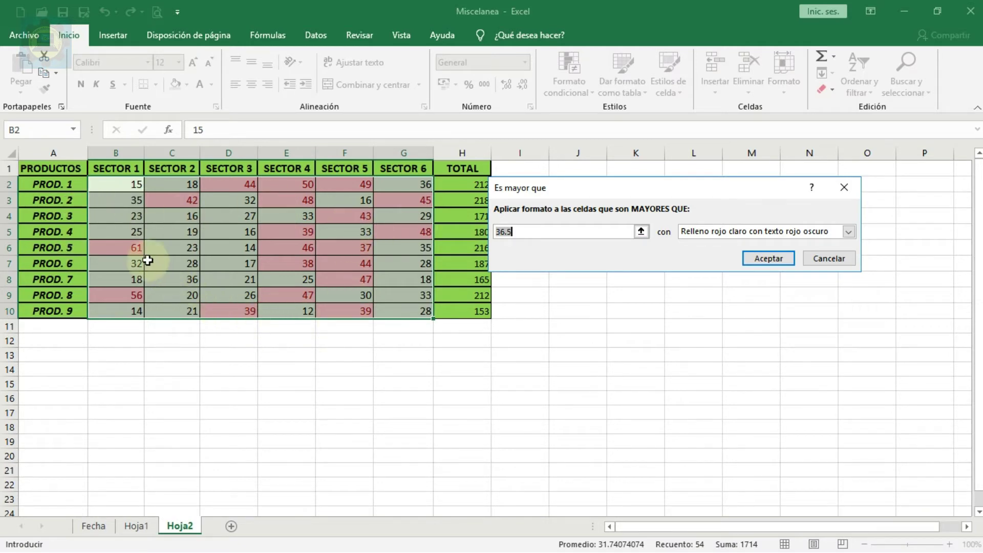
click(529, 233)
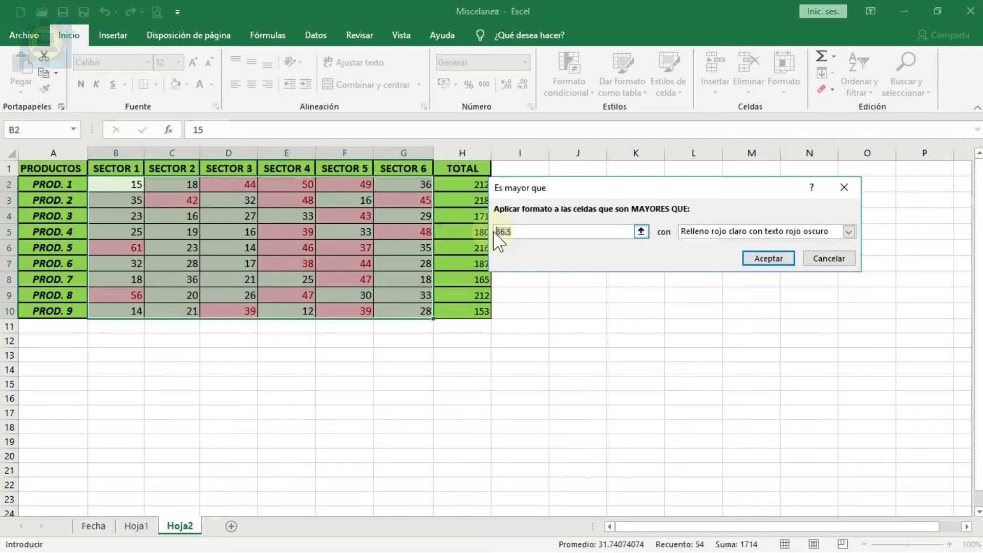
text(50)
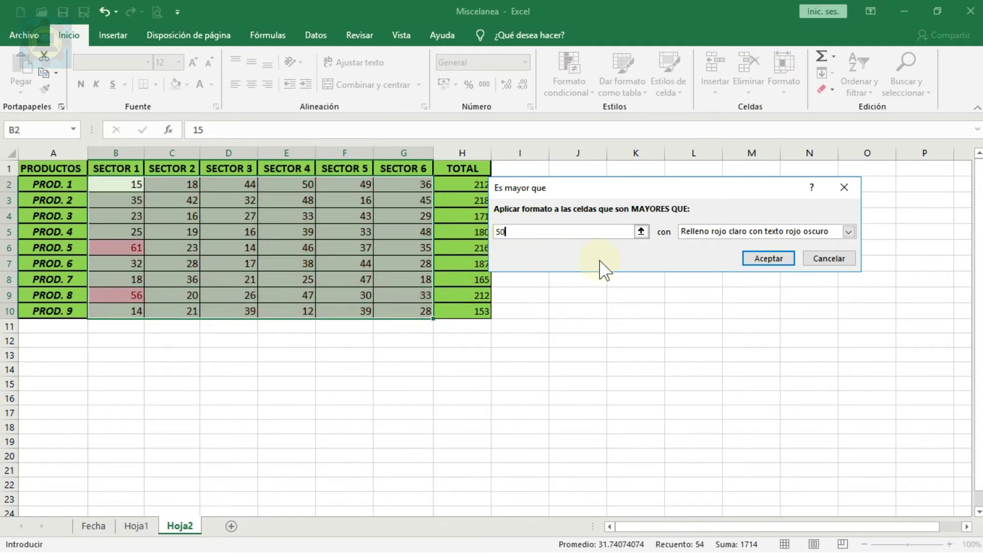
Step: Preview yellow, green, light red fill and red text formats, ending on Borde rojo
click(849, 234)
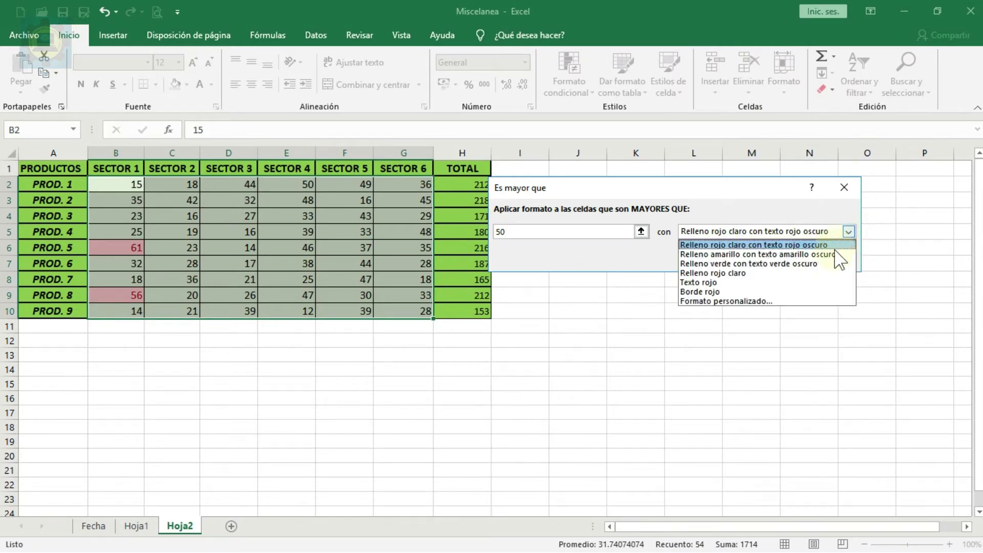
click(832, 254)
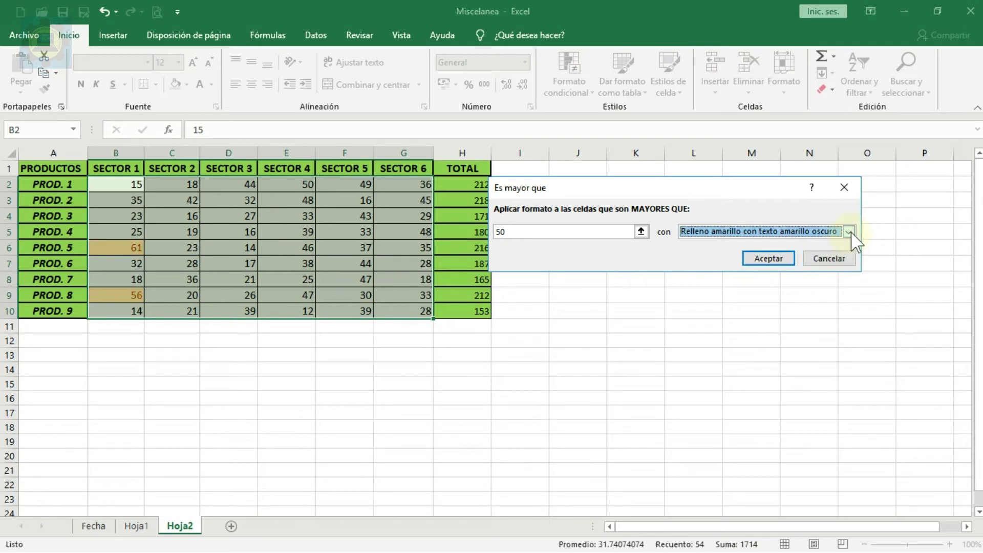
click(849, 232)
click(831, 263)
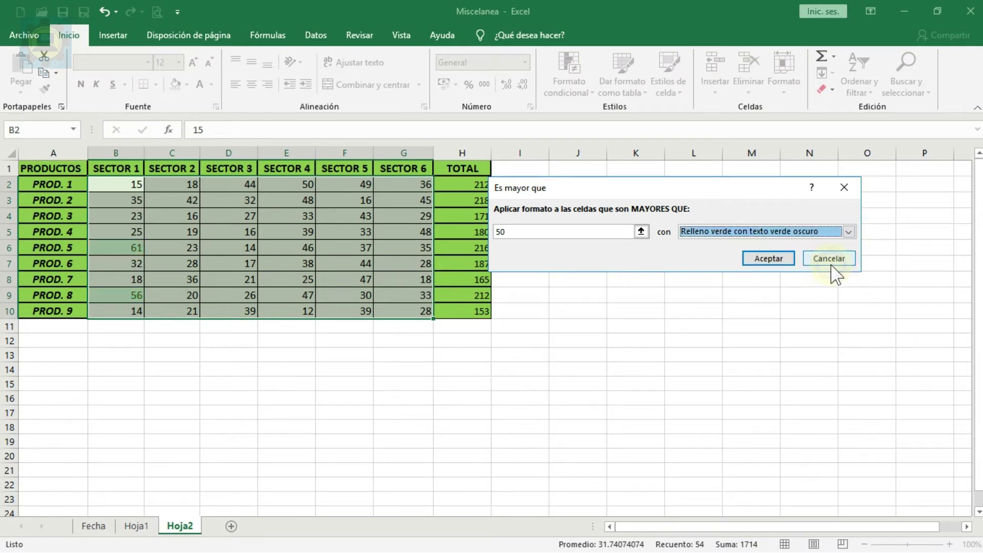
click(848, 231)
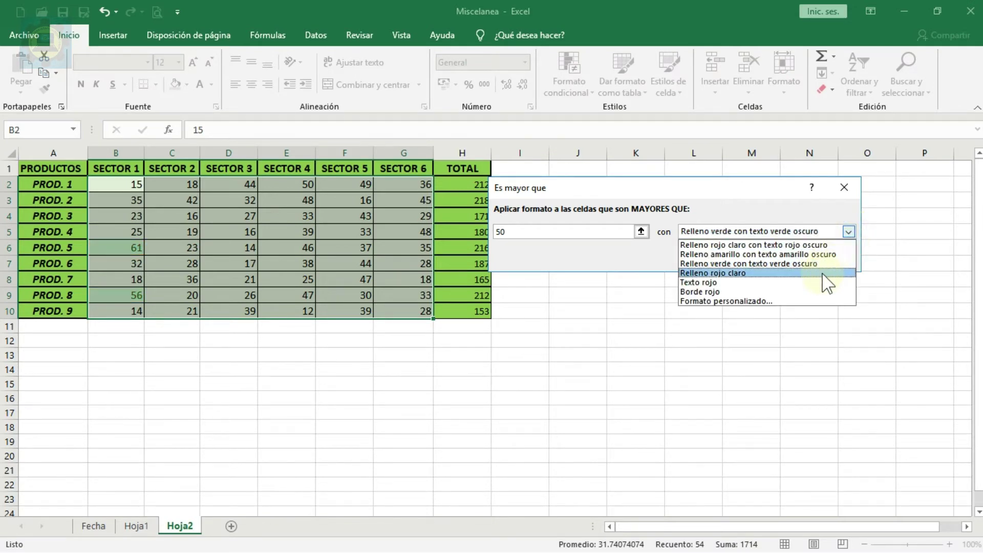
click(823, 273)
click(848, 231)
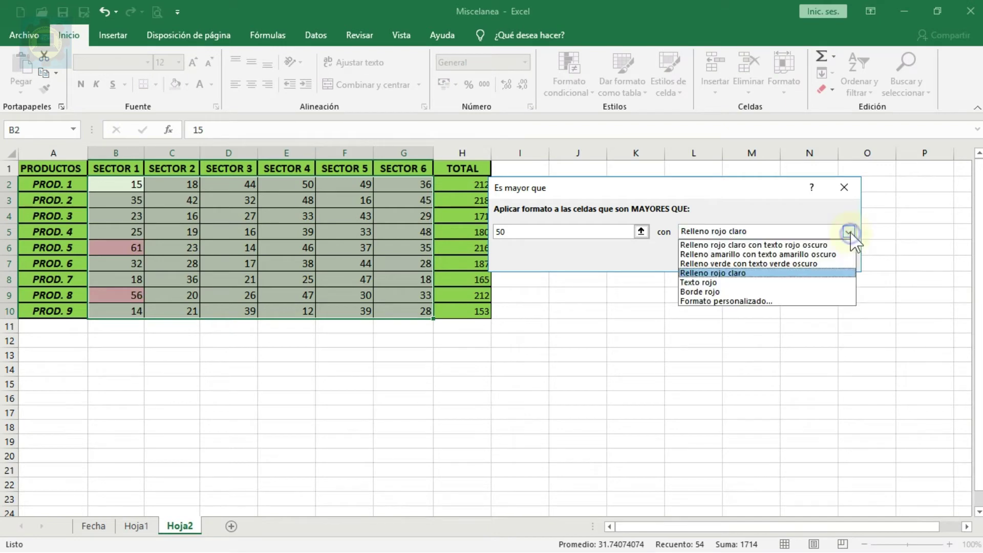
click(811, 282)
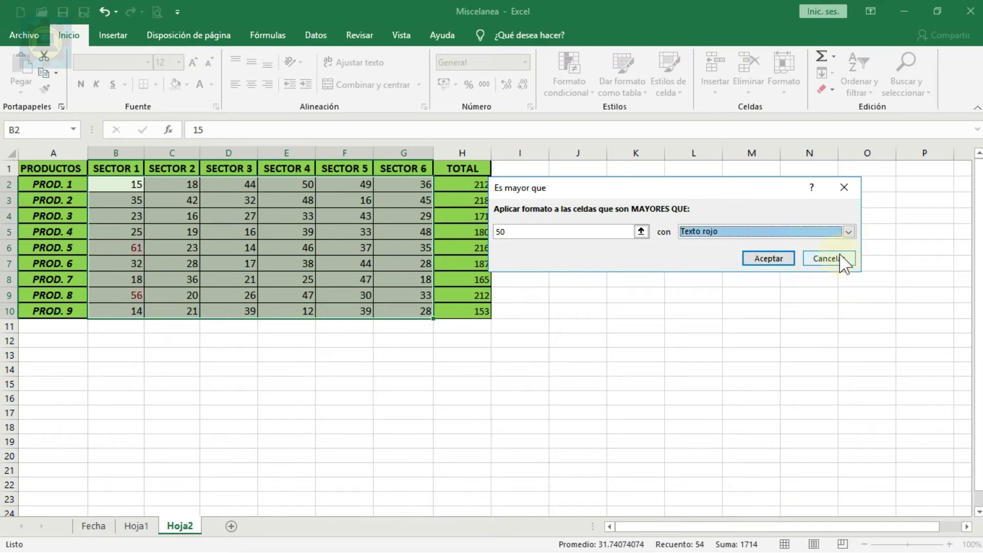
click(848, 233)
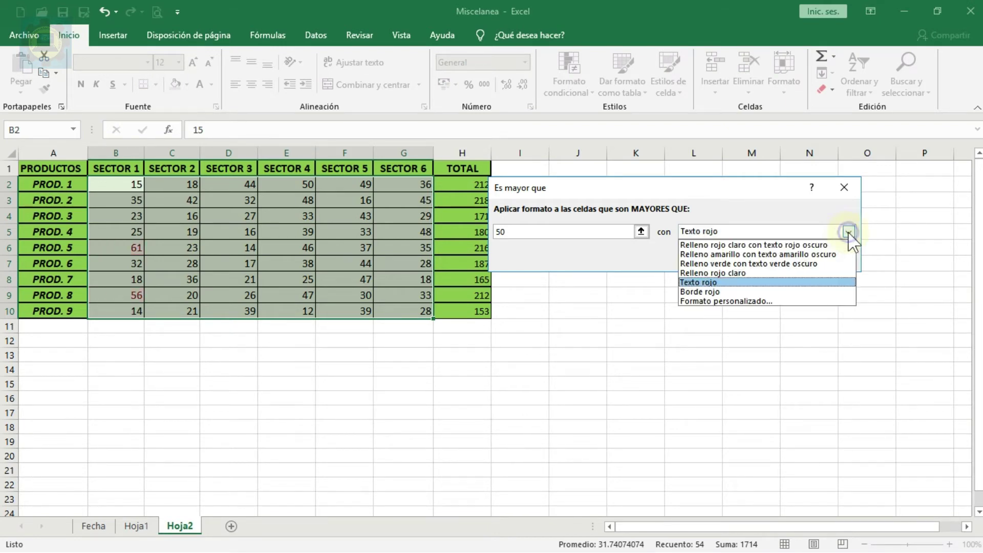
click(818, 292)
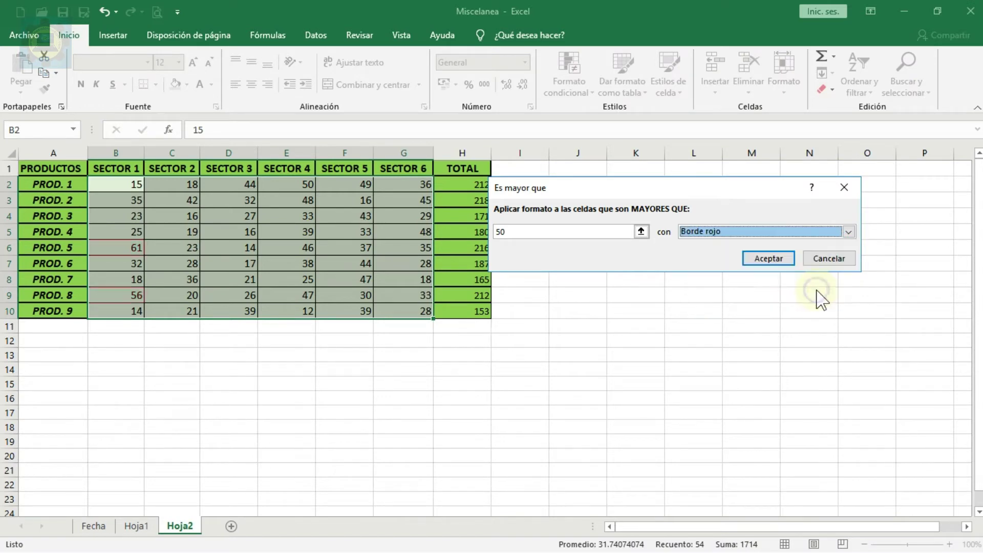
Step: Give the greater-than-50 rule a custom dark blue fill and apply it
click(848, 231)
click(741, 302)
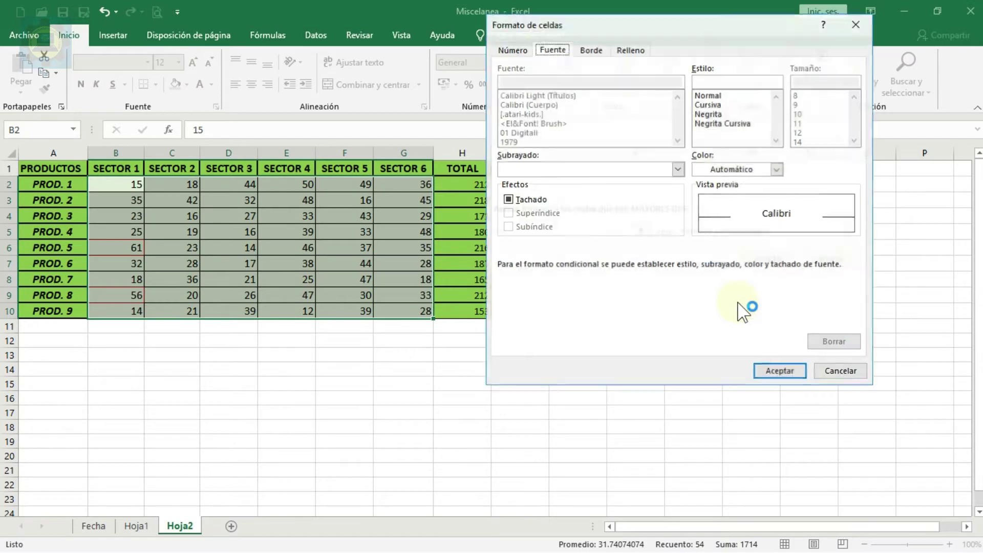
click(591, 51)
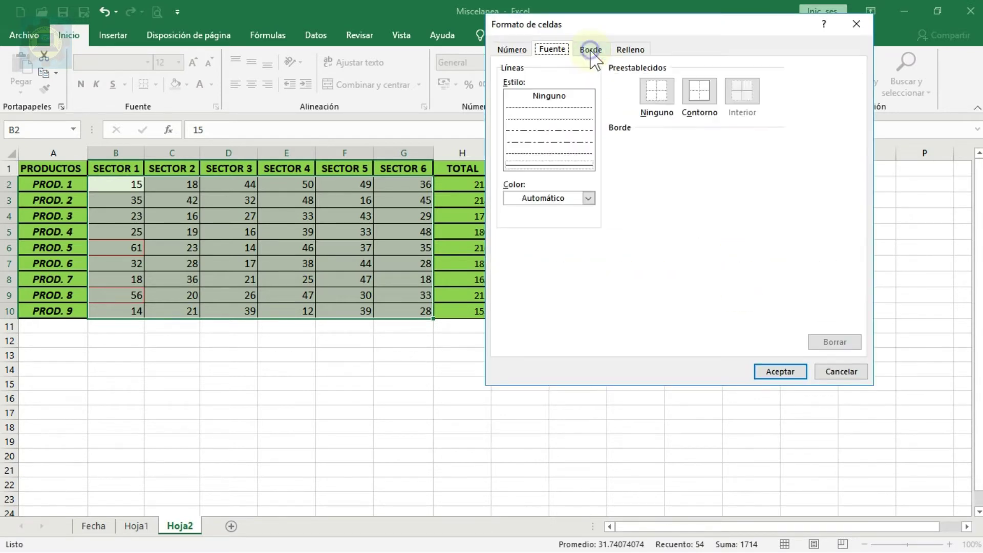
click(630, 51)
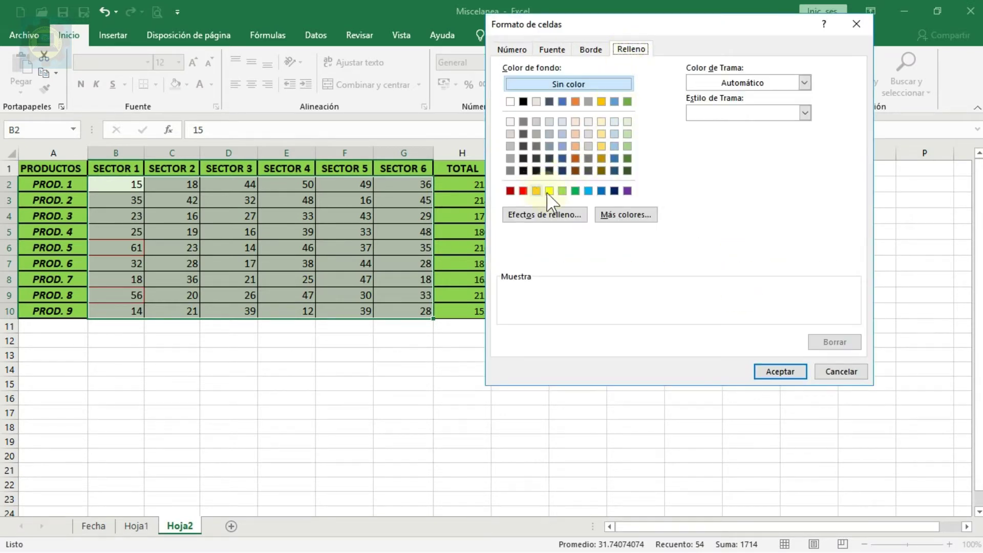
click(602, 191)
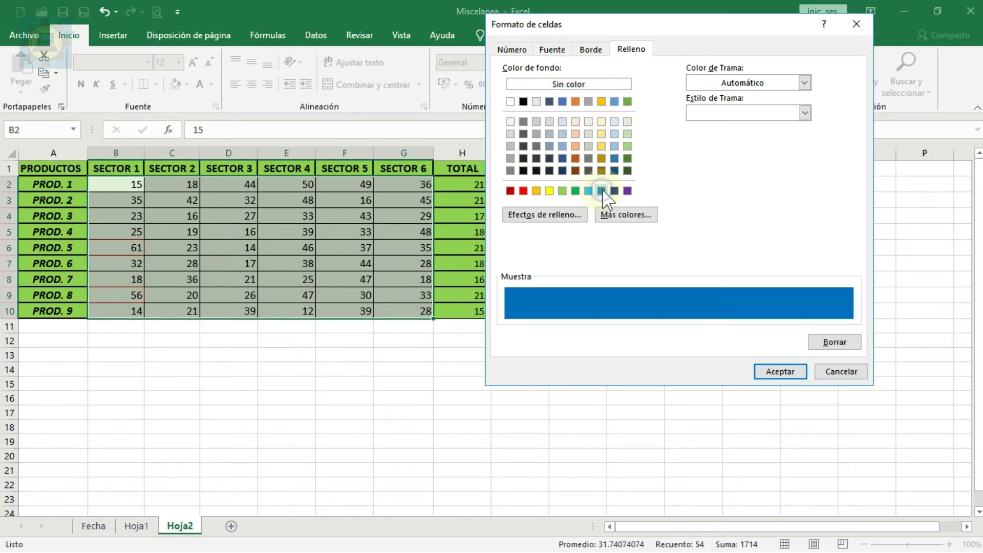
click(776, 372)
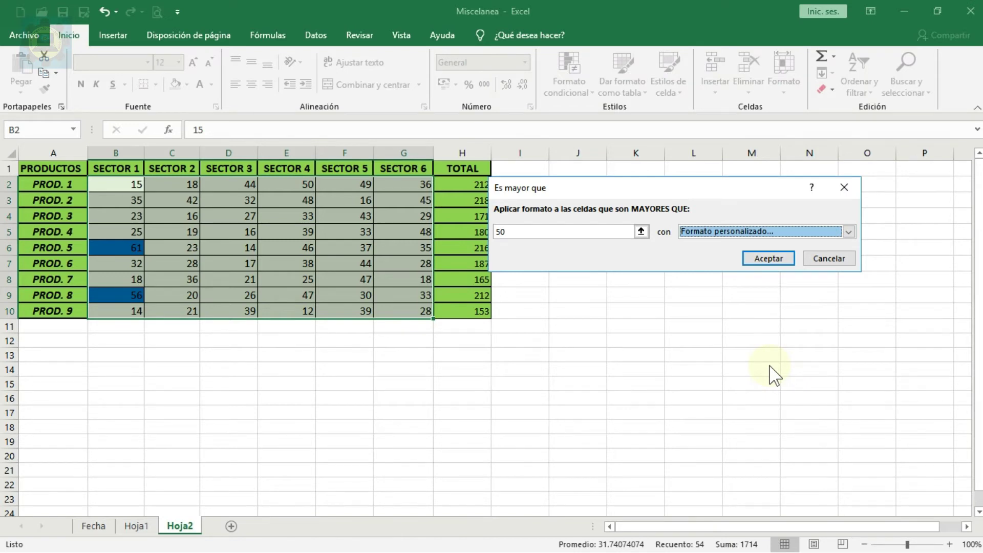
click(772, 259)
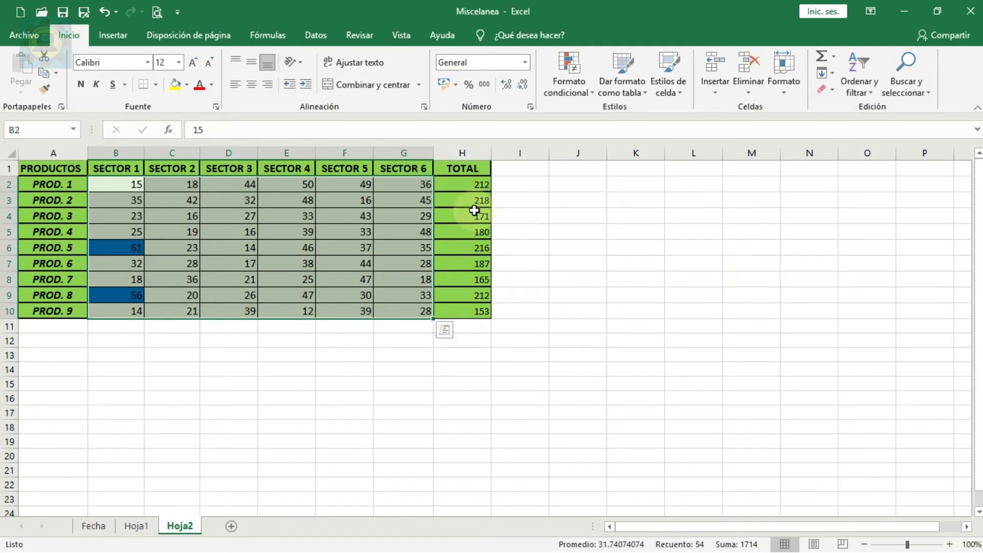
Step: Clear the rules from the selected cells, then reselect B2:G10
click(562, 87)
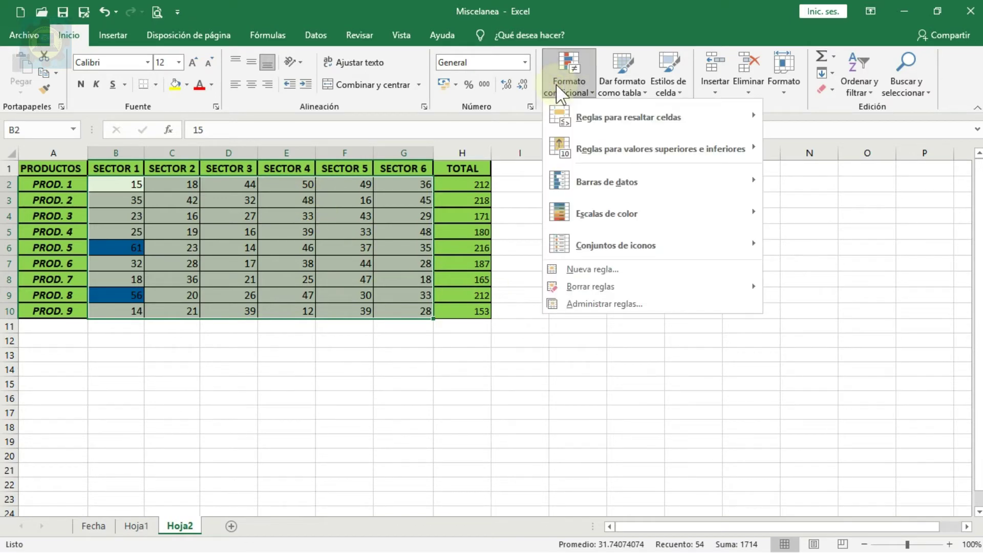
mouse_move(614, 287)
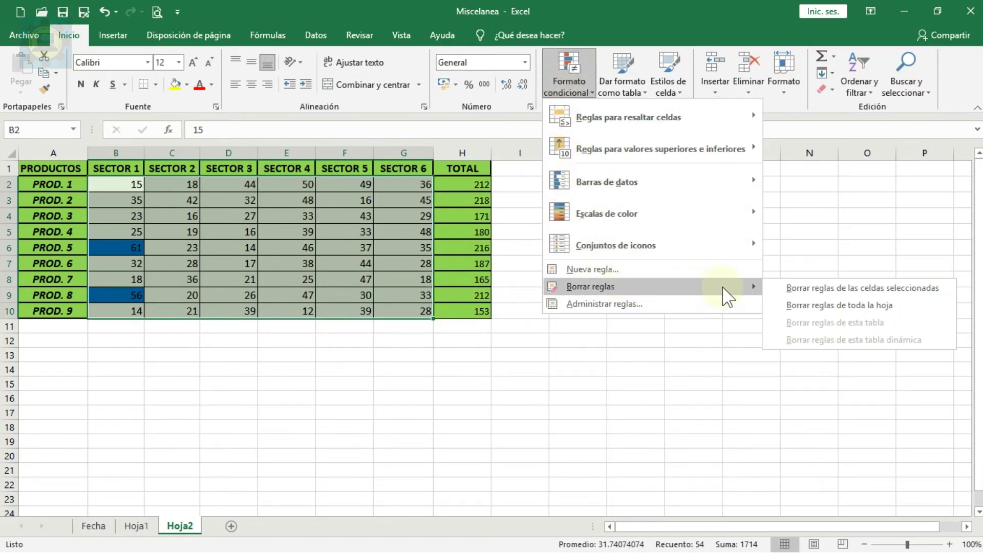
click(839, 287)
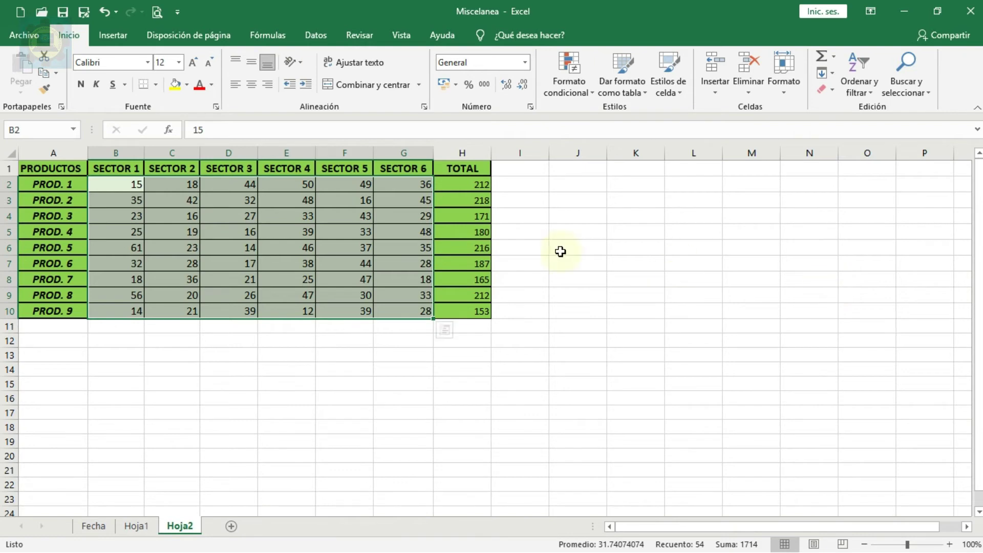
click(131, 189)
drag(132, 189, 408, 314)
Step: Apply red gradient data bars to B2:G10, closing the menu without adding icon sets
click(571, 88)
mouse_move(607, 181)
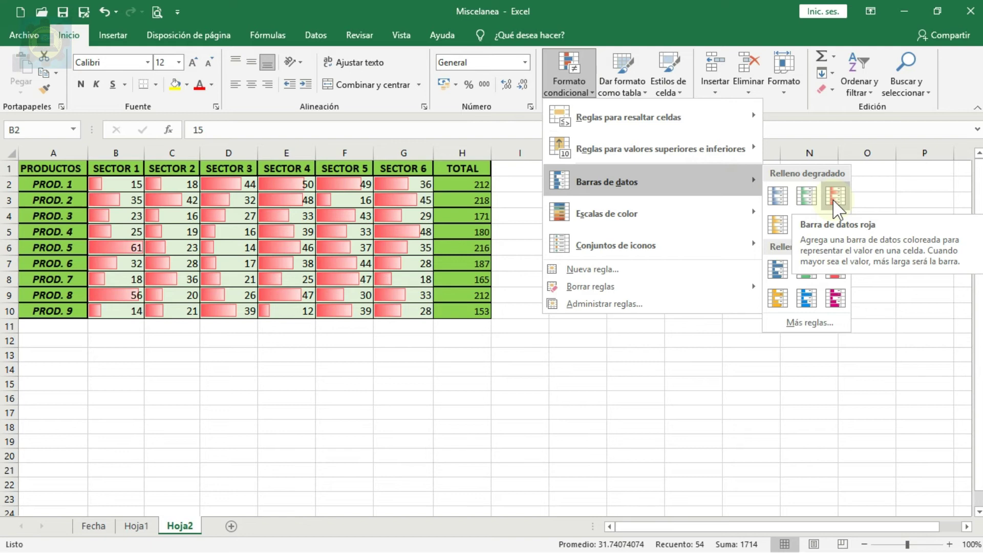
click(834, 199)
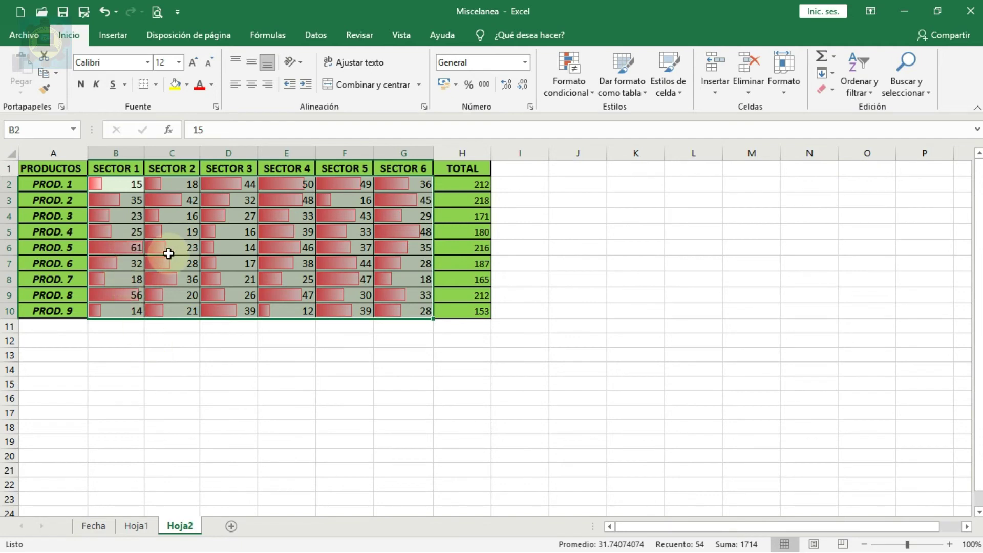
click(569, 84)
mouse_move(607, 213)
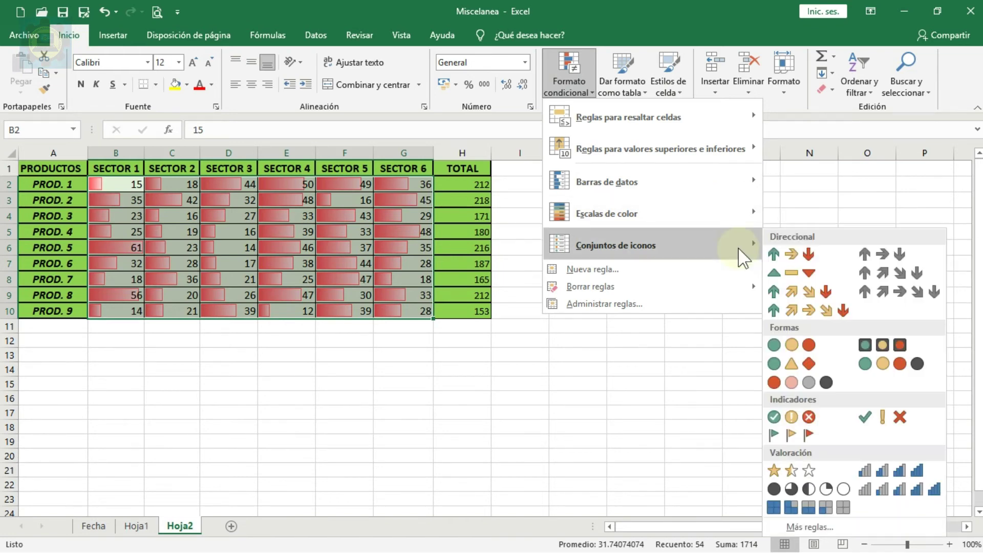
mouse_move(615, 245)
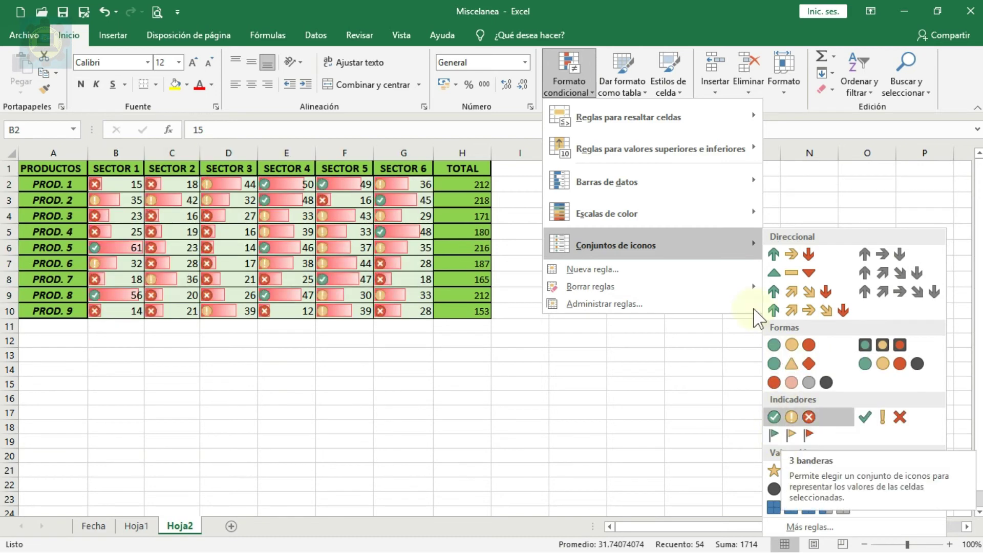
click(408, 353)
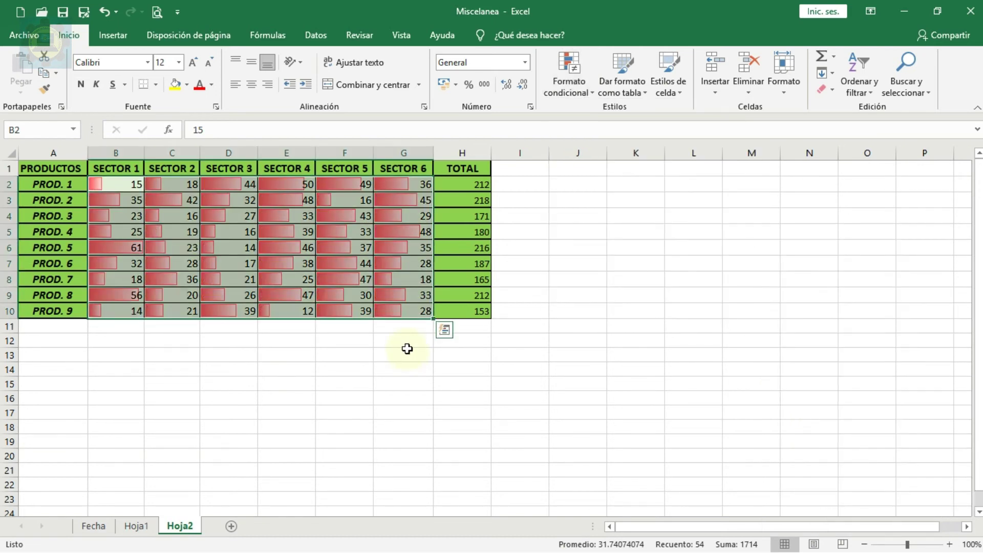
click(407, 348)
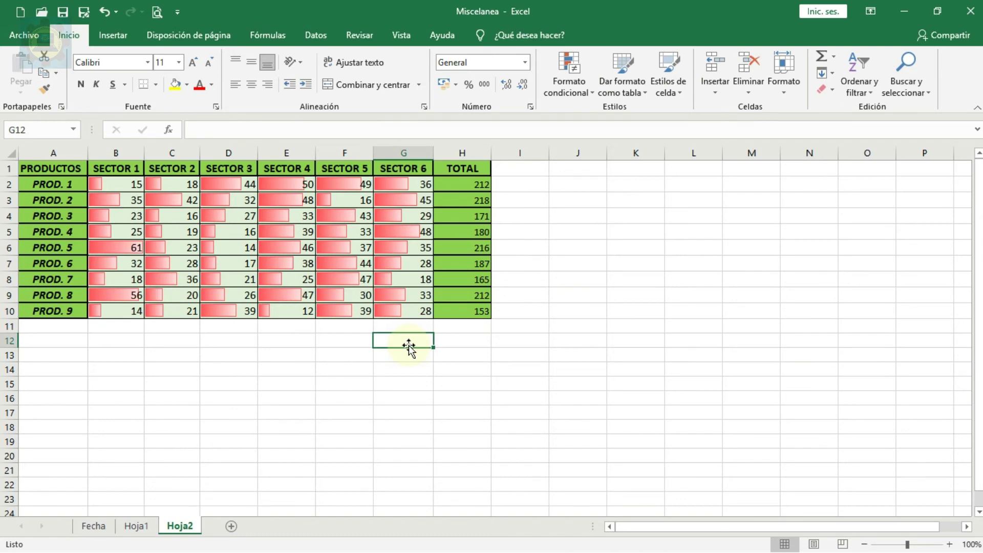